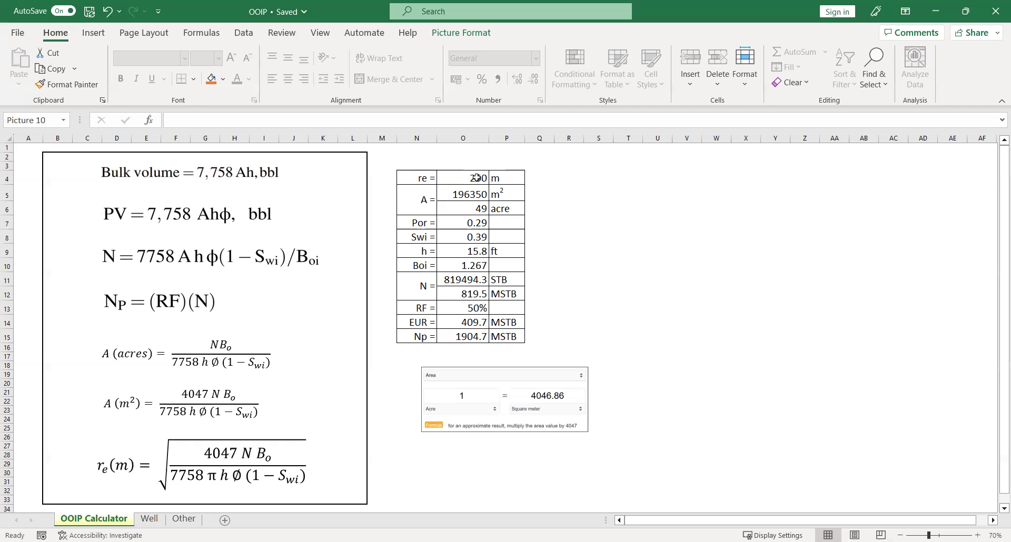
Enter =PI()*O4^2 in O5 so the well area reads 196350 m² for re = 250 m.
click(476, 178)
click(419, 205)
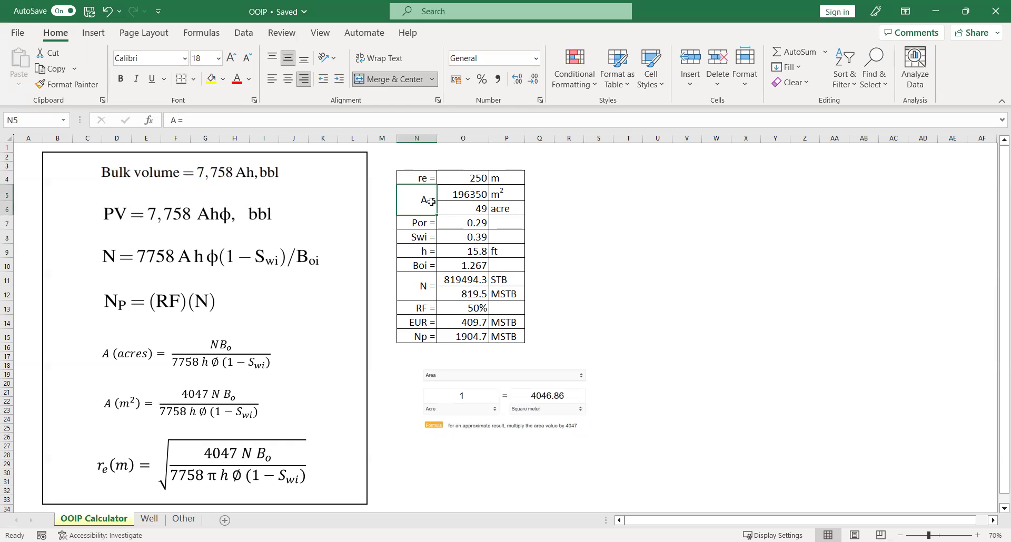
double_click(479, 195)
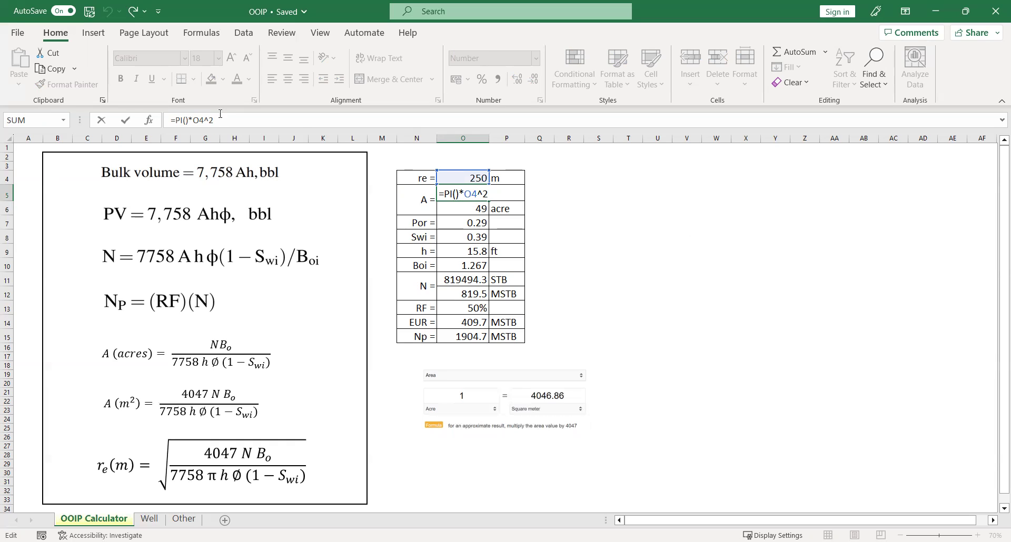
key(Return)
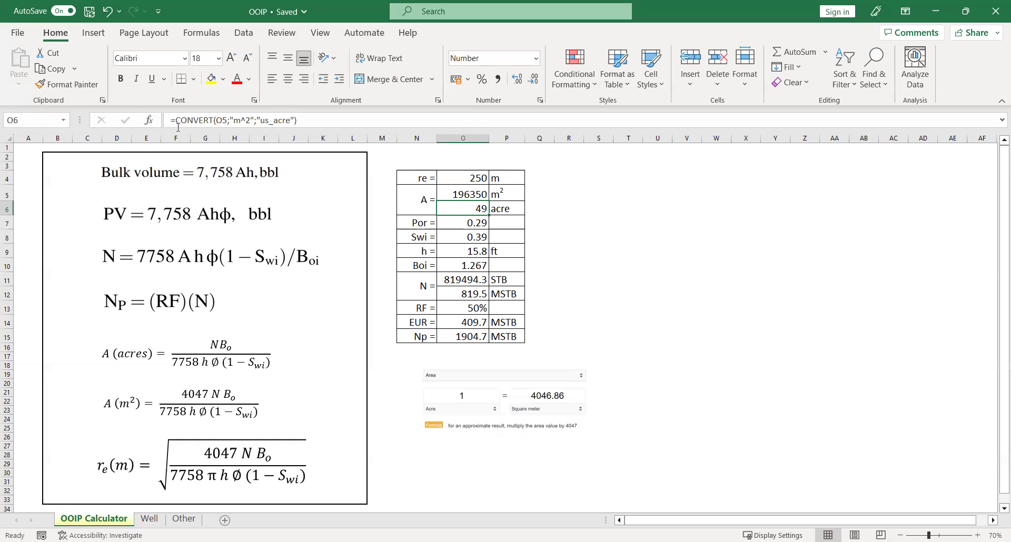
Enter =CONVERT(O5,"m^2","us_acre") in O6 so the area shows 49 acre.
drag(463, 195, 463, 208)
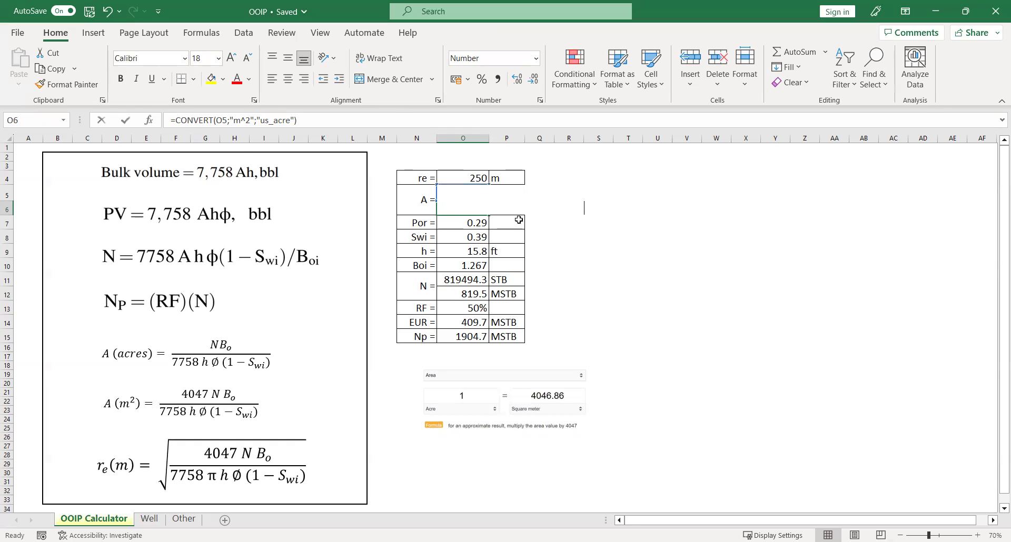
click(193, 120)
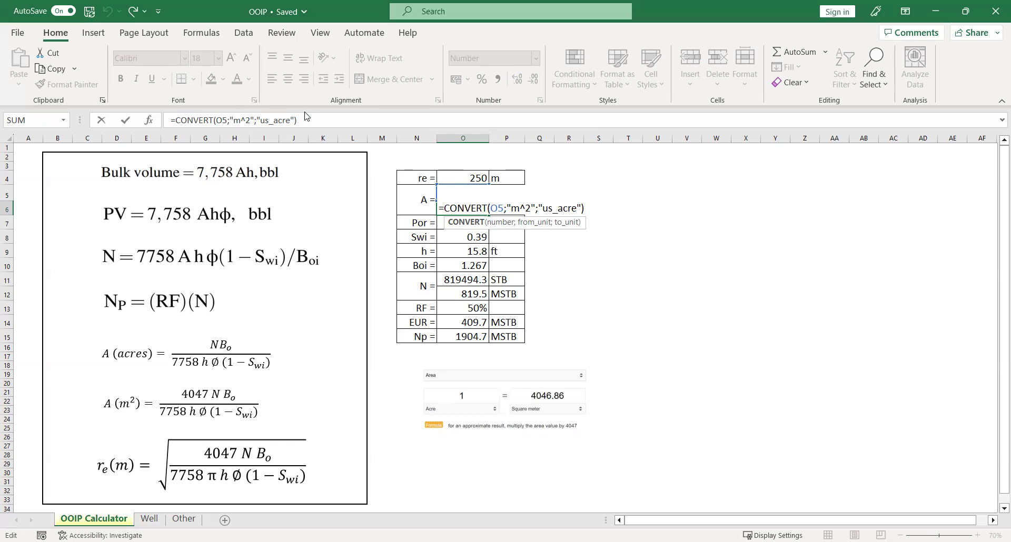
key(Return)
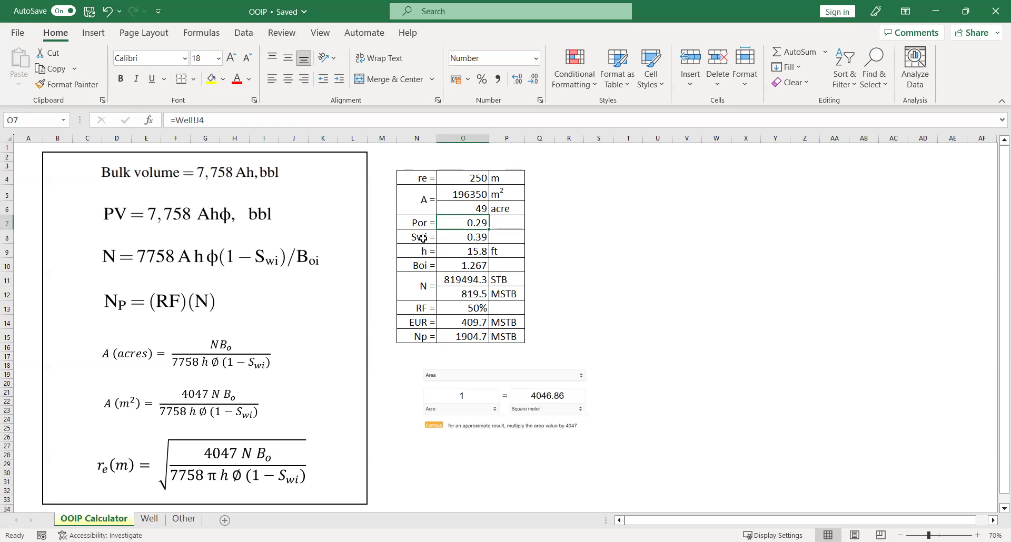
key(Down)
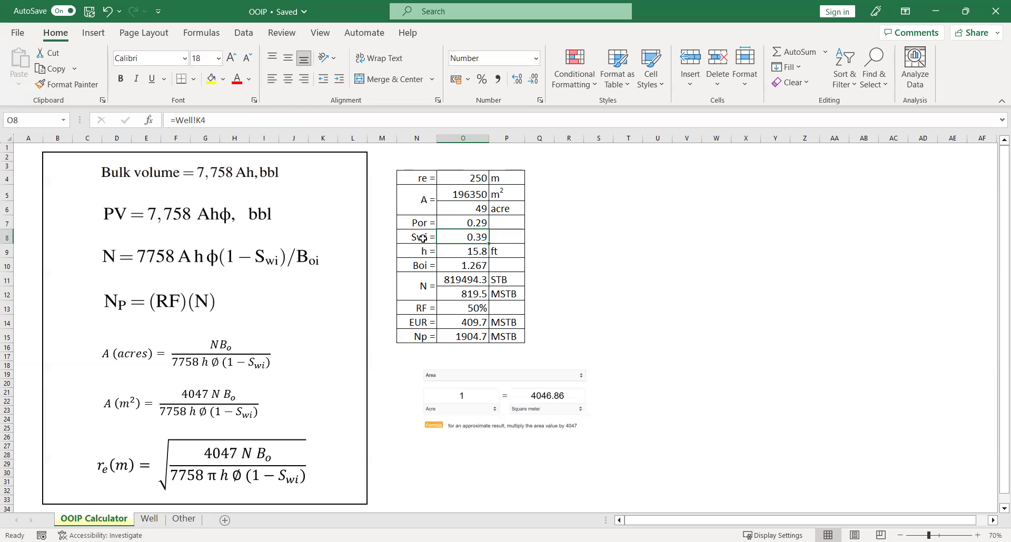
key(Down)
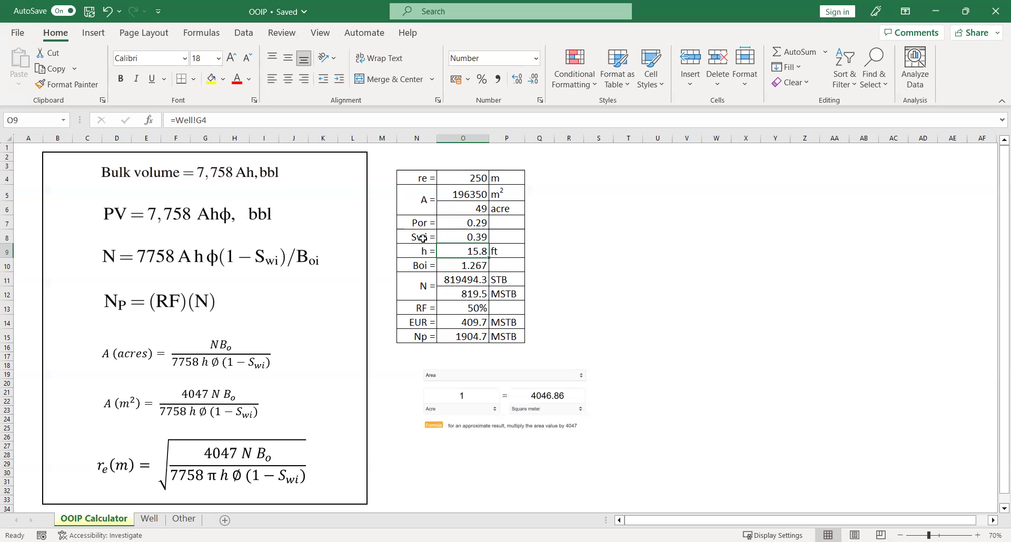
key(Down)
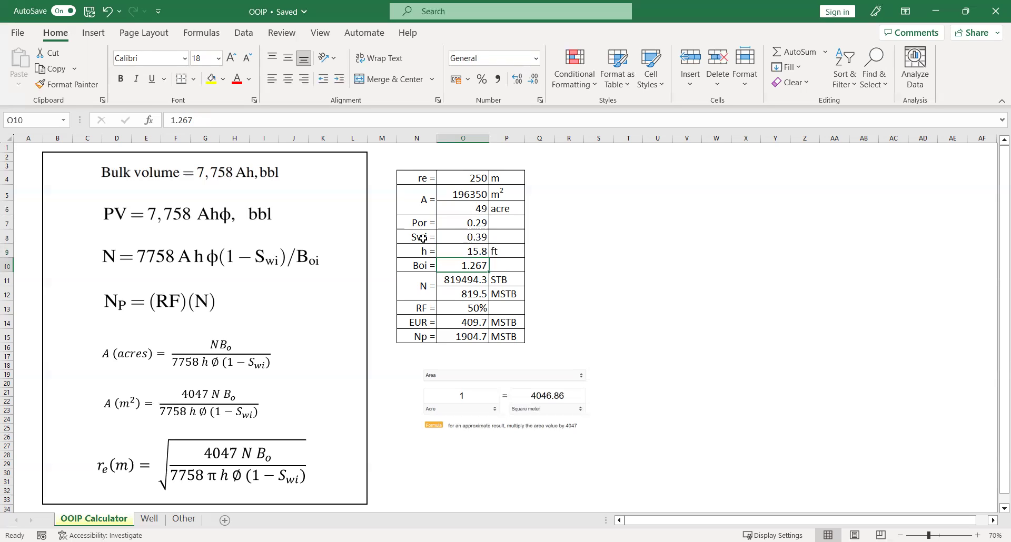
key(Left)
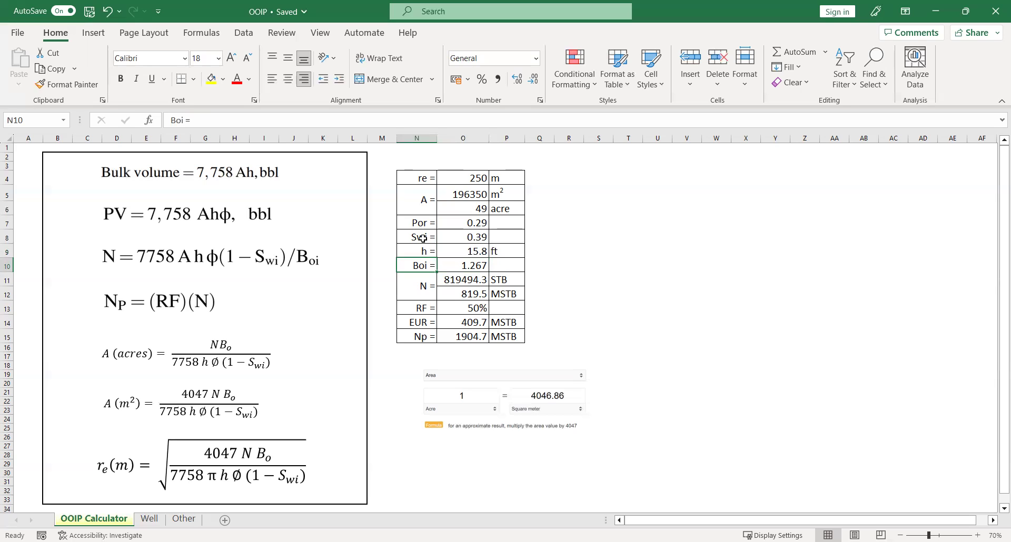
key(Right)
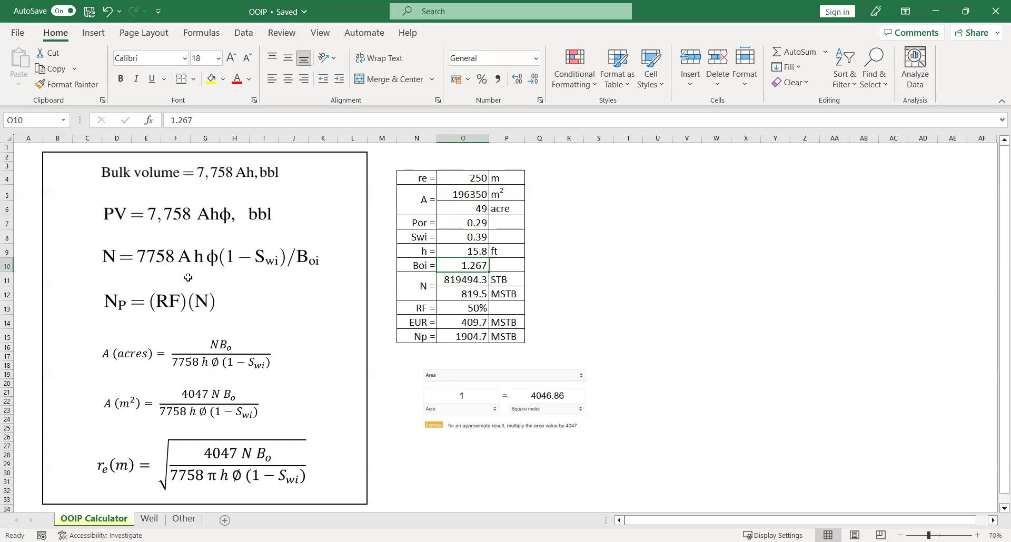
Shift the N equation image left and enter =7758*O6*O9*O7*(1-O8)/O10 in O11, giving 819494.3 STB.
drag(231, 249, 178, 263)
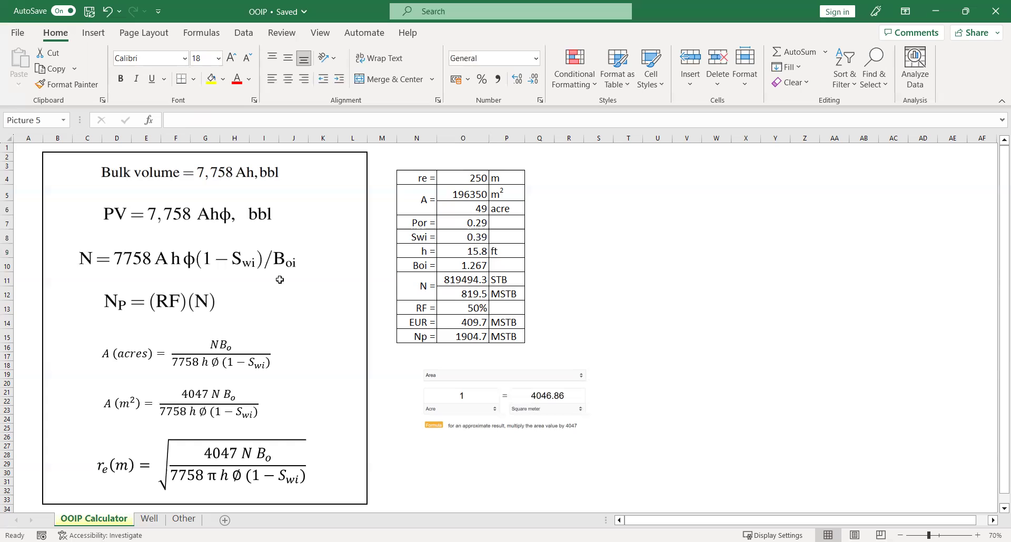
double_click(466, 279)
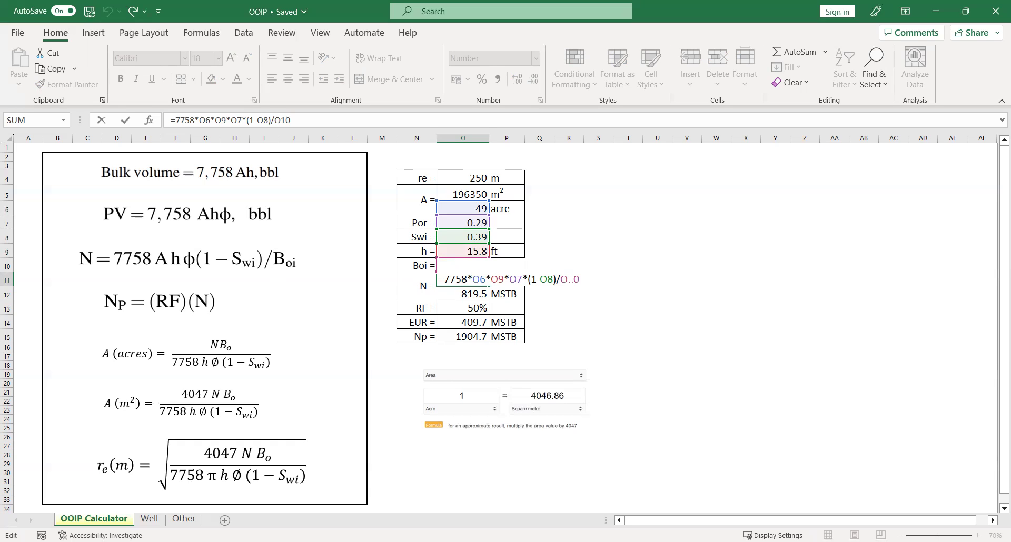
key(Return)
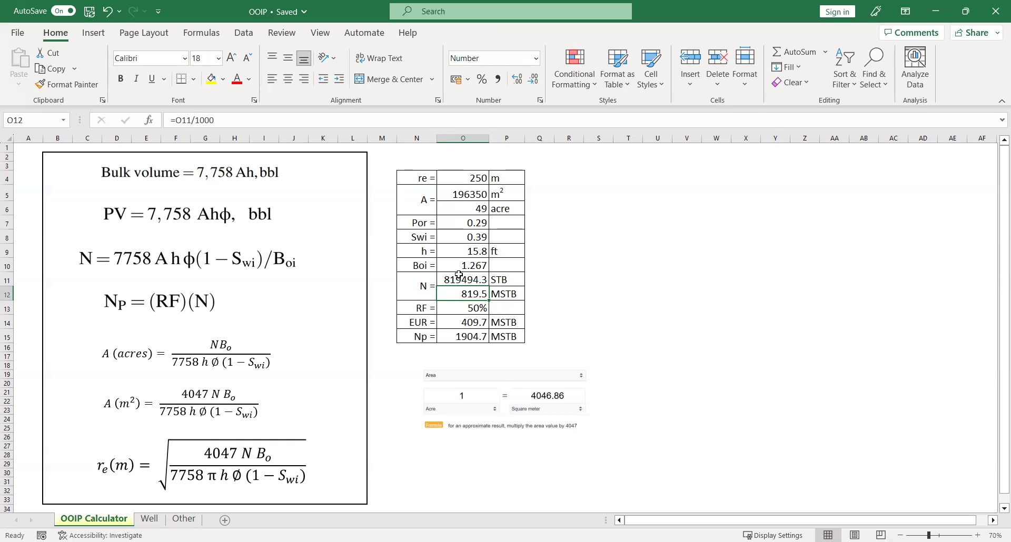
Apply yellow fill to the 819.5 MSTB value in O12 by repeating the last action with F4.
key(F4)
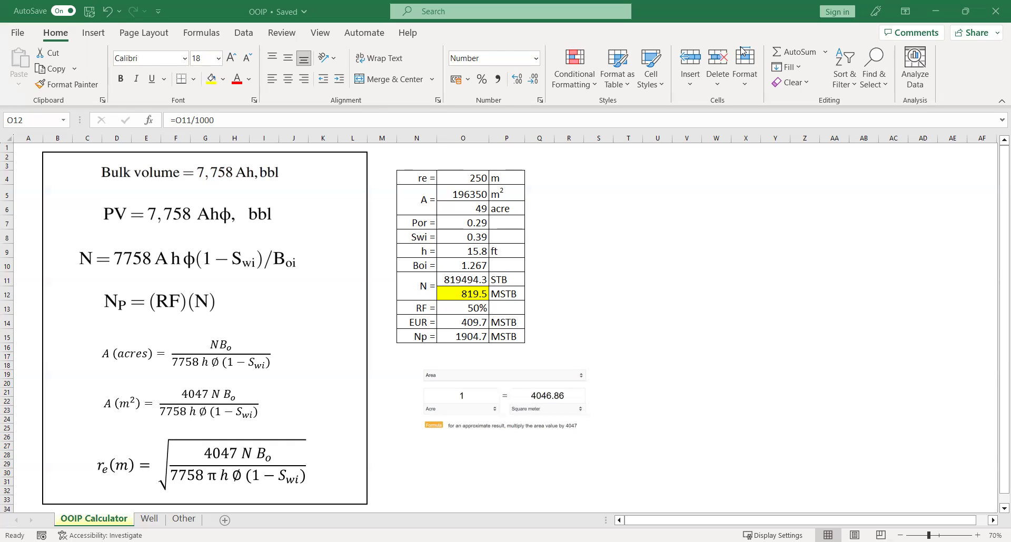
Widen column N and change the label in N13 to 'RFwell ='.
drag(436, 139, 458, 139)
double_click(444, 308)
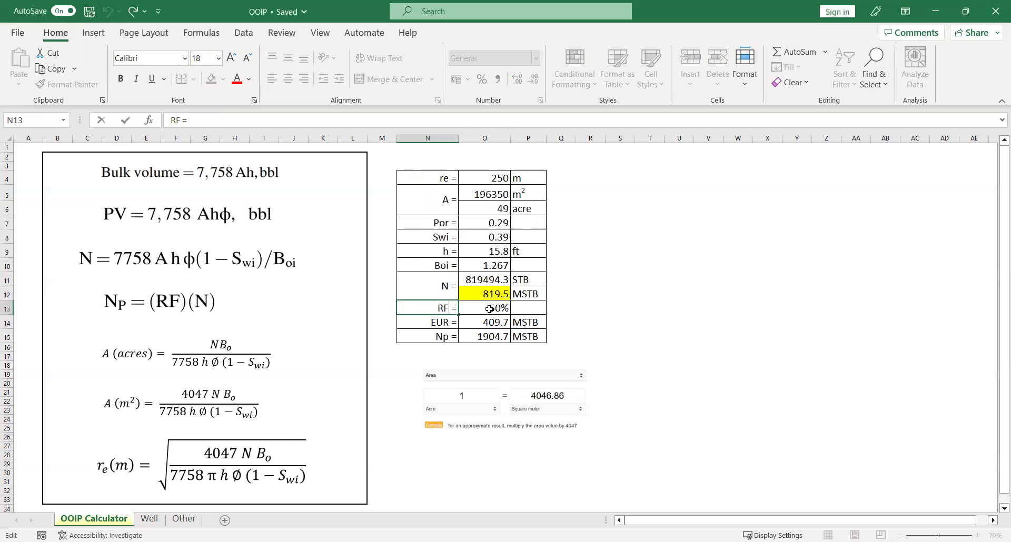
text(well)
key(Return)
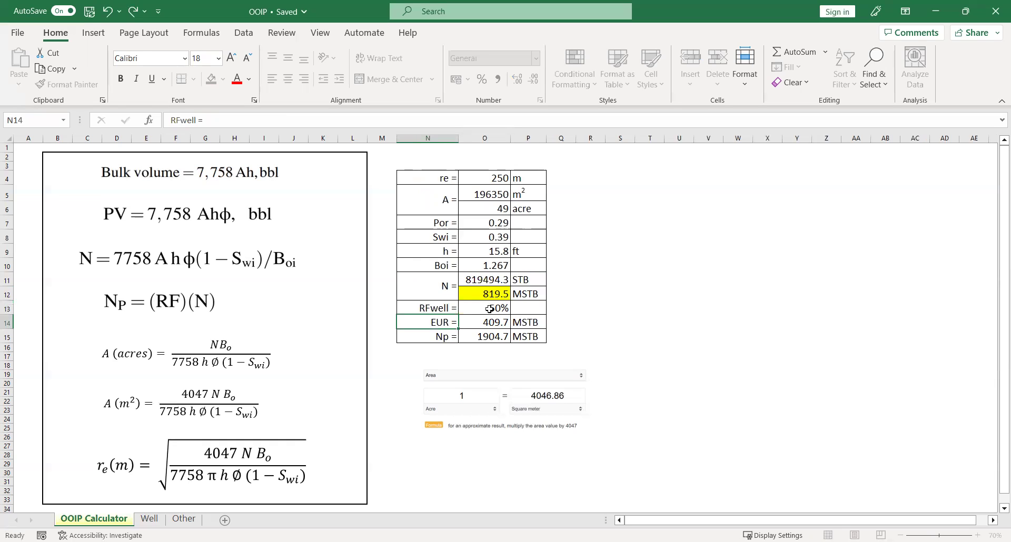
Make the letters 'well' in the RFwell label subscript via Format Cells.
click(430, 311)
double_click(430, 311)
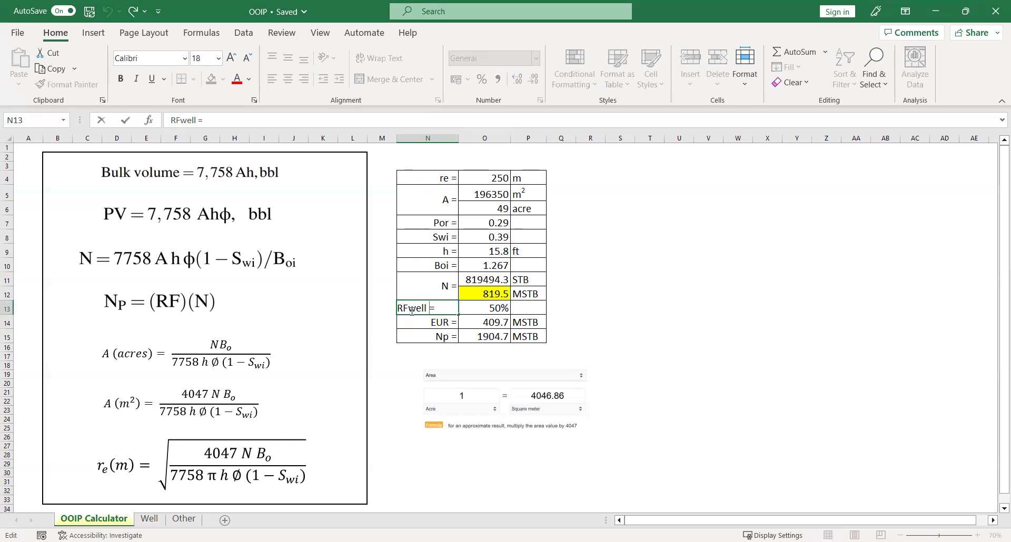
drag(409, 309, 423, 308)
key(shift+F10)
key(Escape)
key(ctrl+1)
click(317, 409)
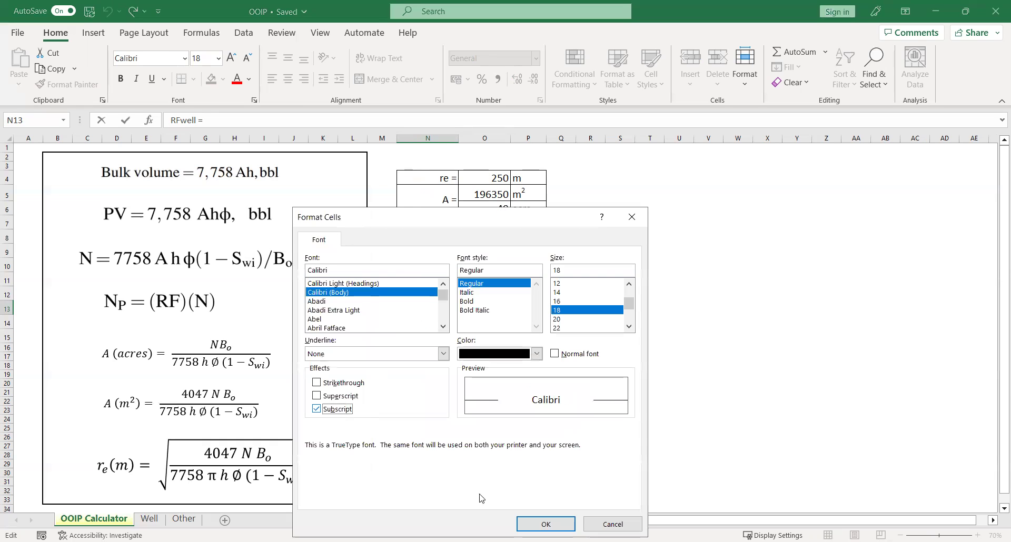
click(547, 523)
click(674, 386)
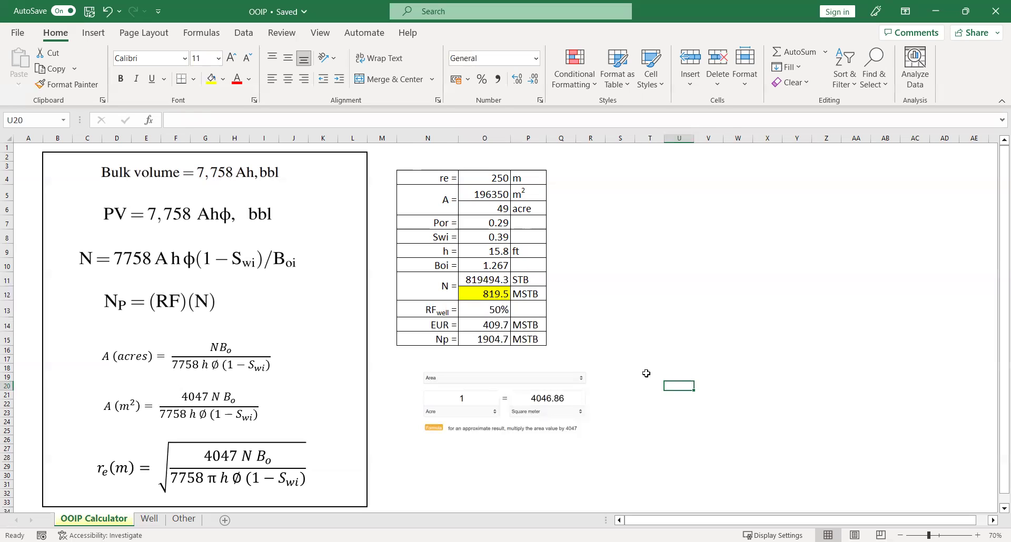
Enter =O13*O12 in O14 so EUR is 50% times N, giving 409.7 MSTB.
click(498, 312)
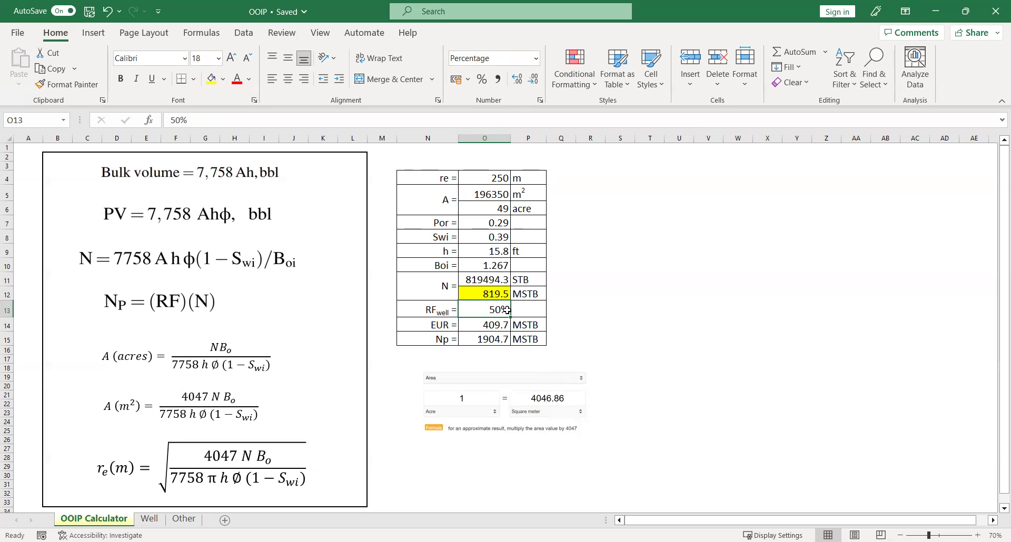
double_click(498, 325)
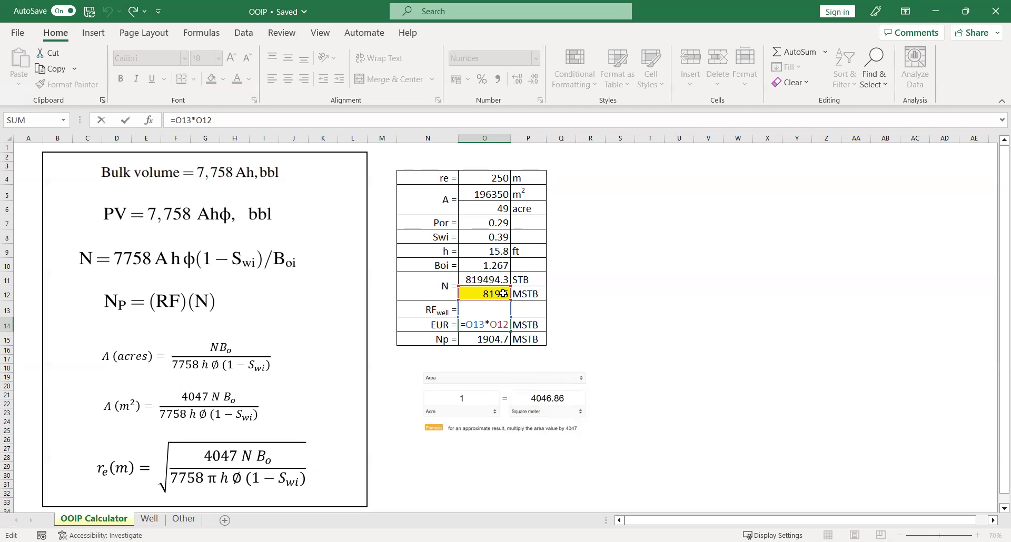
key(Return)
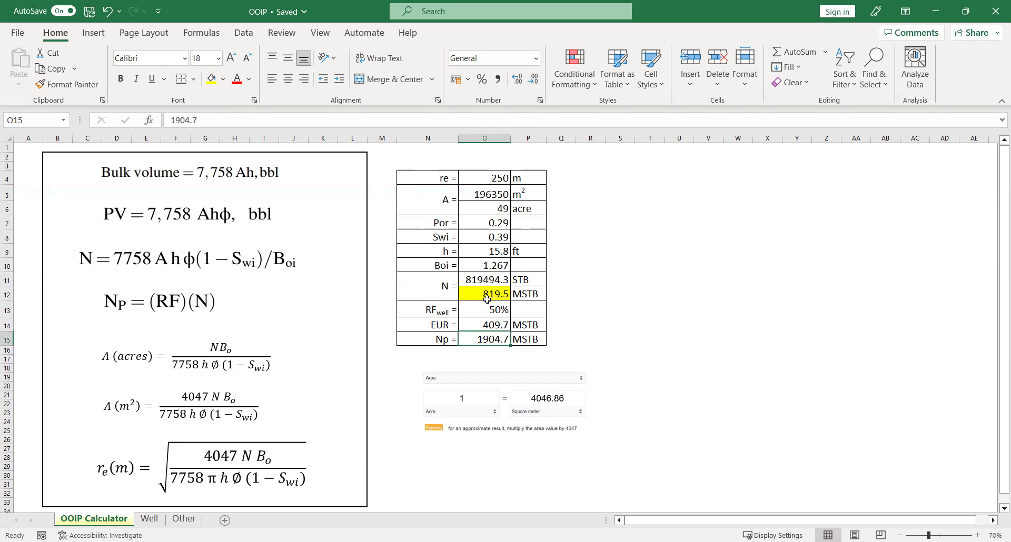
Fill the 409.7 MSTB EUR cell O14 with green.
click(498, 323)
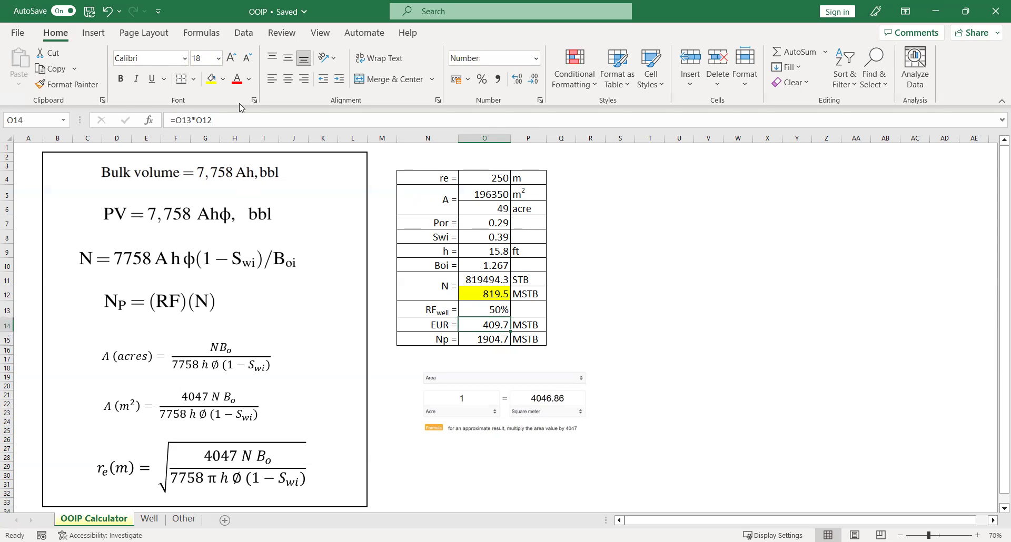
click(223, 79)
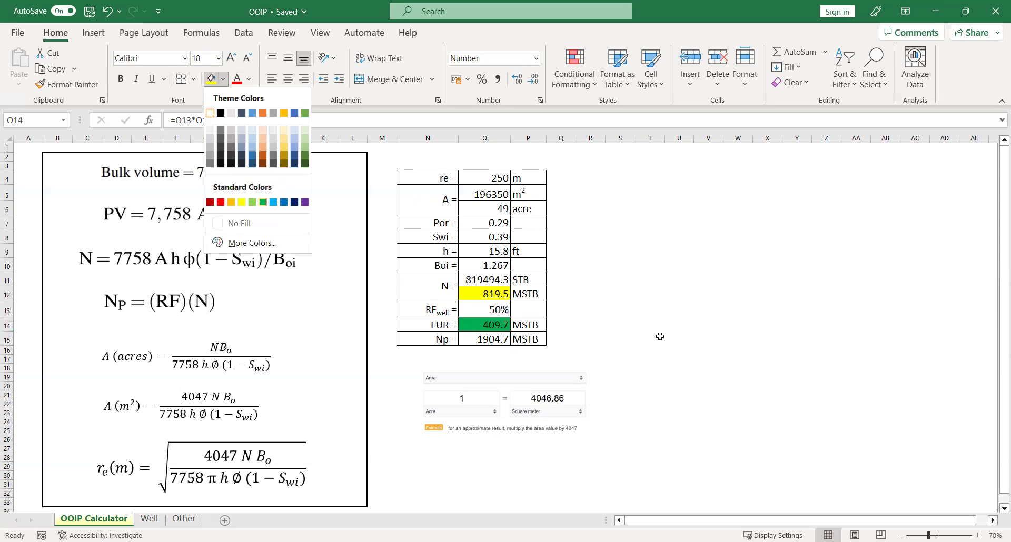
key(Return)
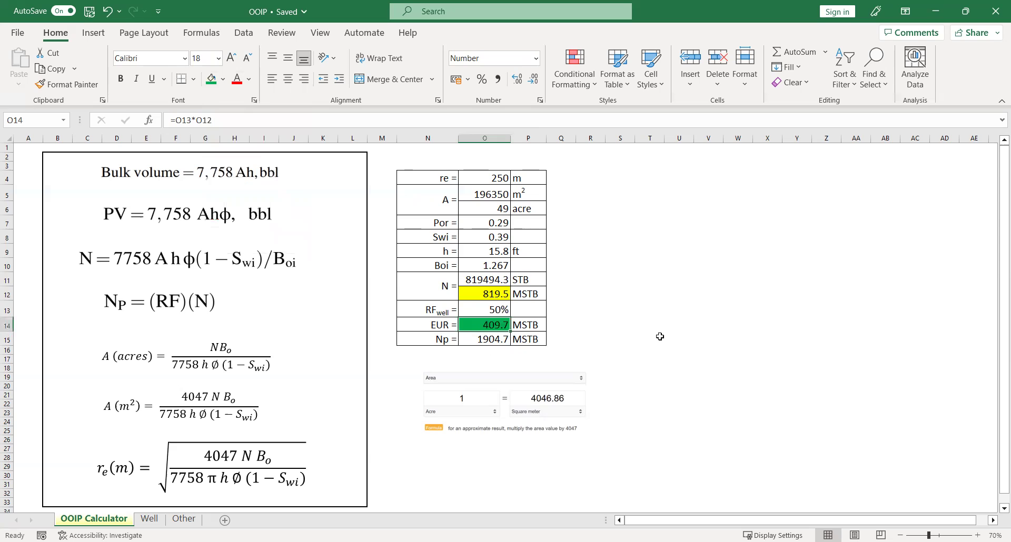